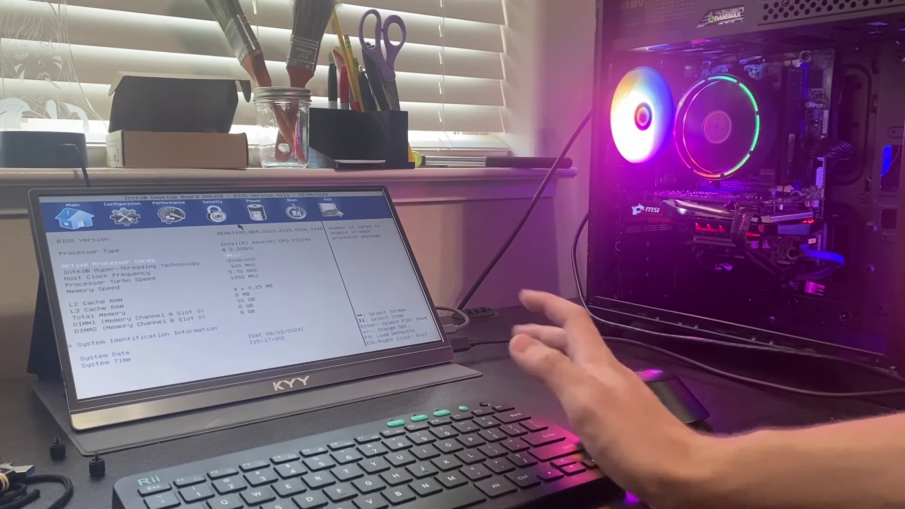
# Use Exit Saving Changes in the BIOS so the PC reboots into the Windows 11 installer USB
pyautogui.press('Right')
pyautogui.press('Right')
pyautogui.press('Right')
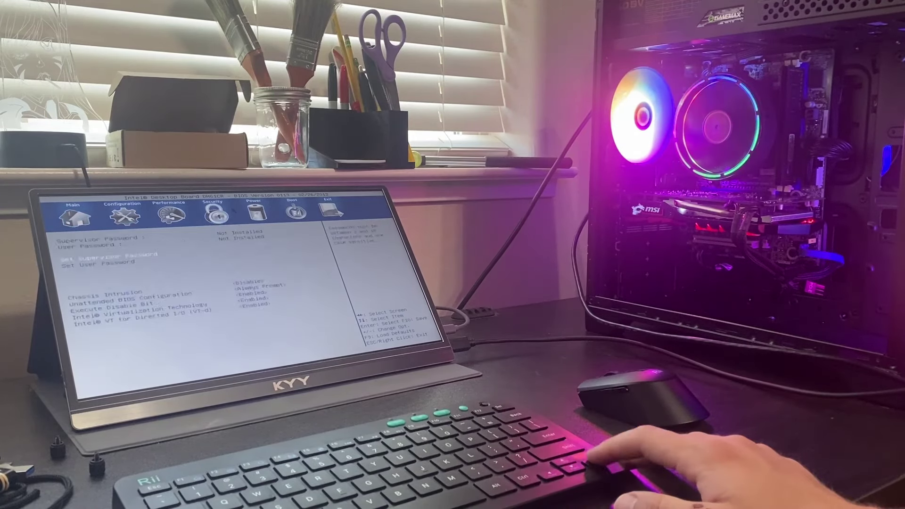
pyautogui.press('Right')
pyautogui.press('Right')
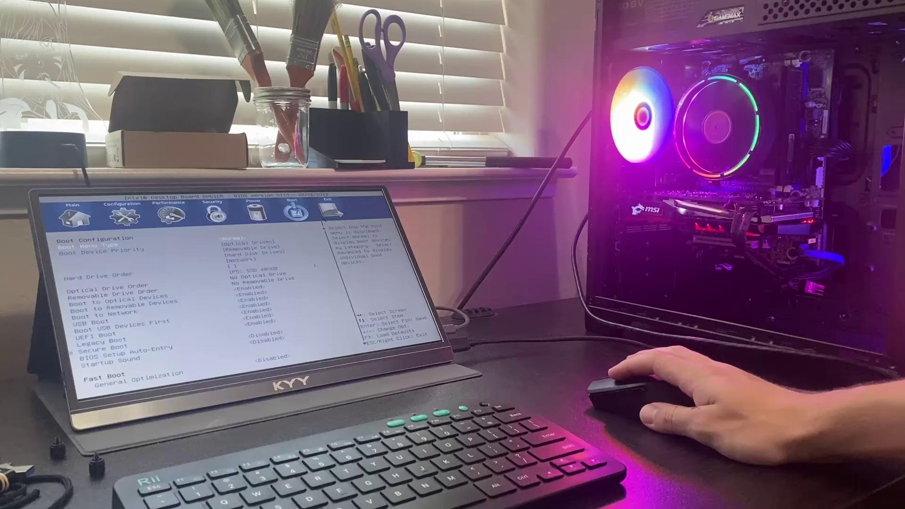
pyautogui.click(331, 211)
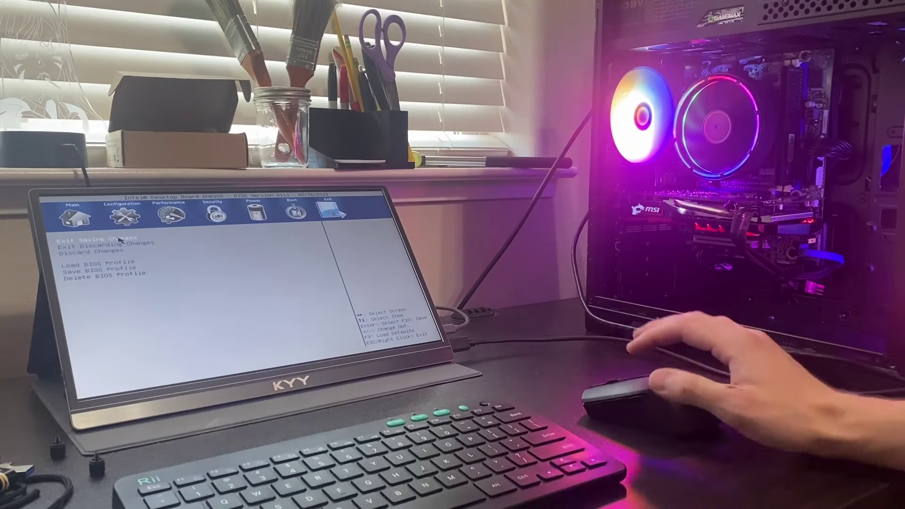
pyautogui.click(120, 241)
pyautogui.rightClick(107, 243)
pyautogui.click(106, 241)
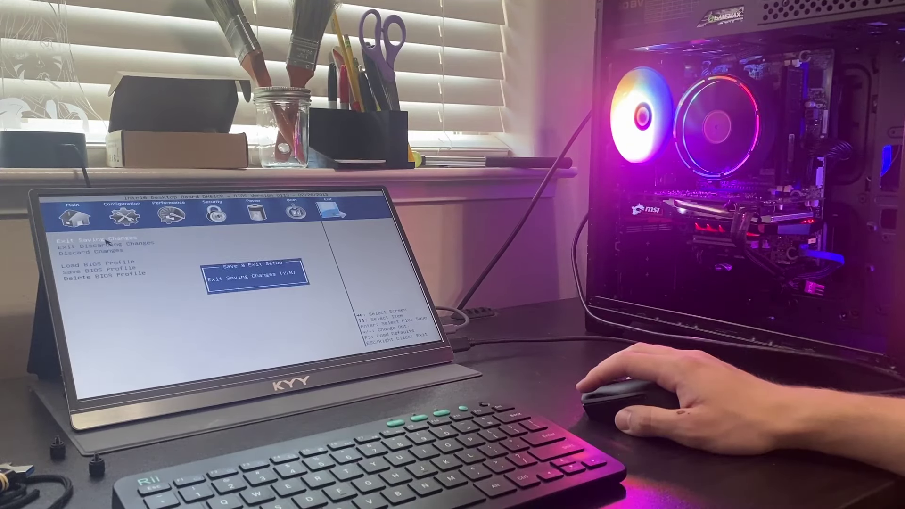
pyautogui.press('Return')
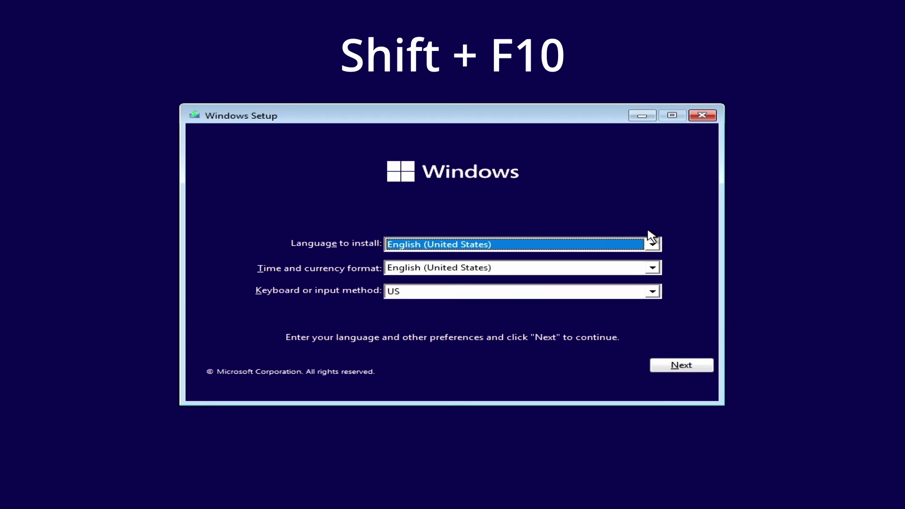
# Open Command Prompt with Shift+F10 and run regedit to start Registry Editor
pyautogui.hotkey('shift', 'F10')
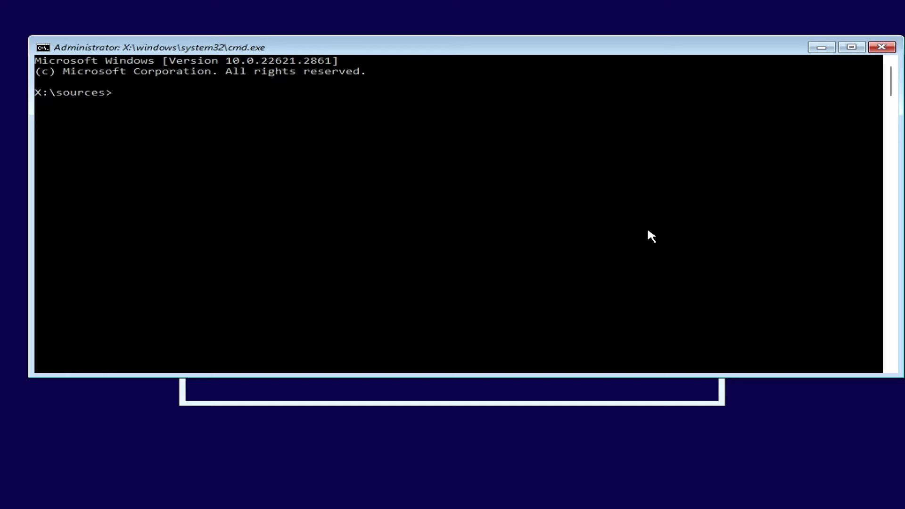
pyautogui.write('reg')
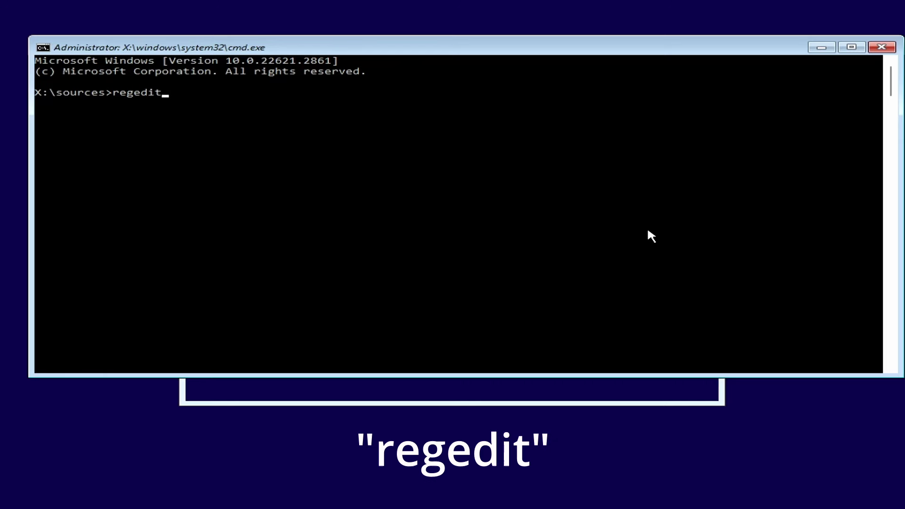
pyautogui.write('edit')
pyautogui.press('Return')
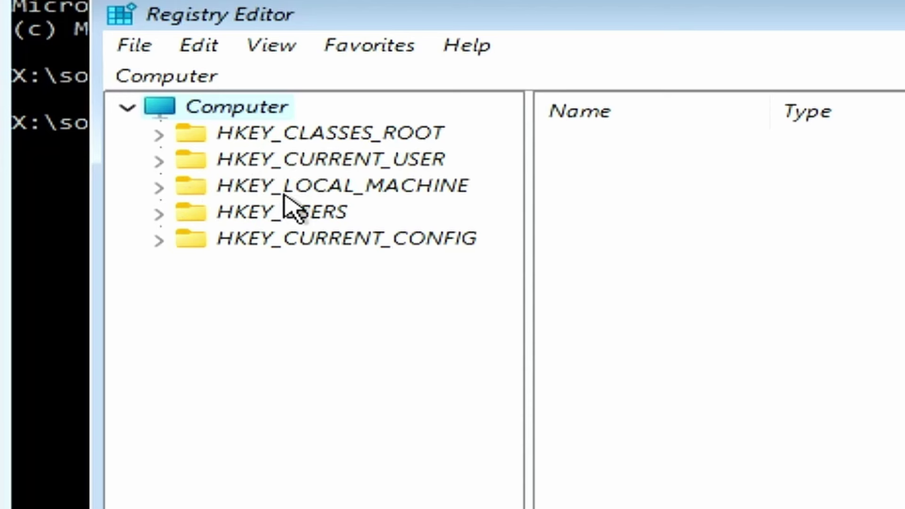
# Select HKEY_LOCAL_MACHINE\SYSTEM\Setup and bring up the New submenu in its value pane
pyautogui.click(160, 188)
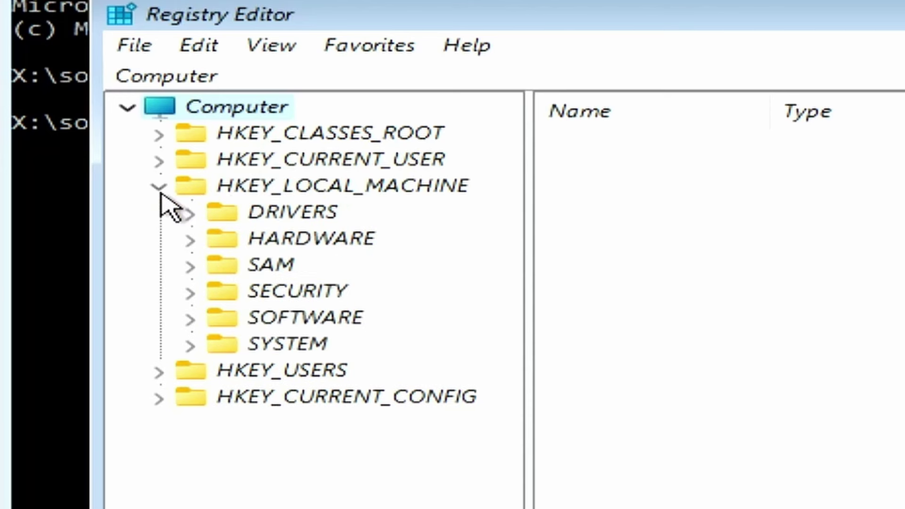
pyautogui.click(190, 345)
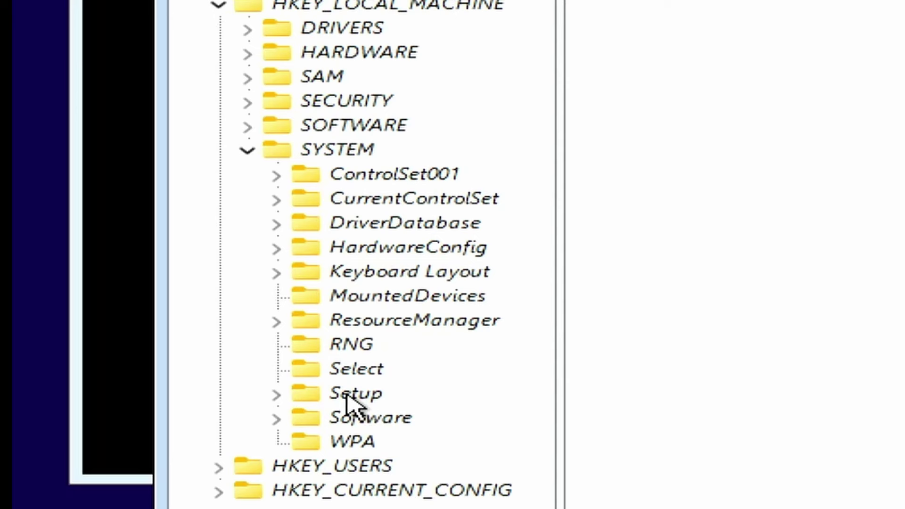
pyautogui.click(352, 394)
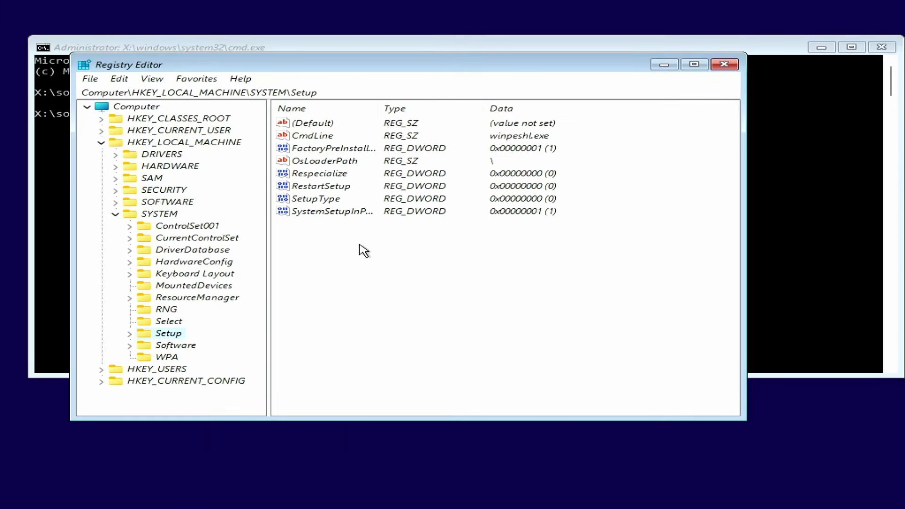
pyautogui.rightClick(353, 283)
pyautogui.moveTo(391, 287)
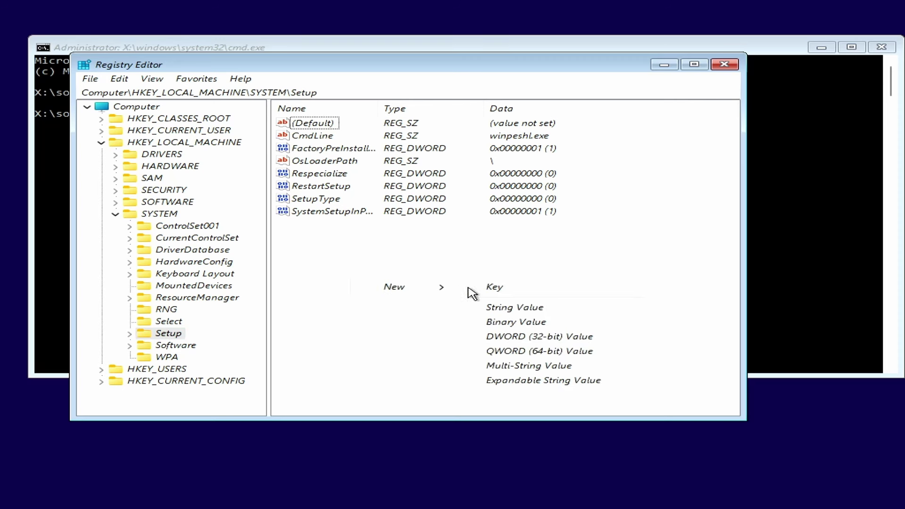
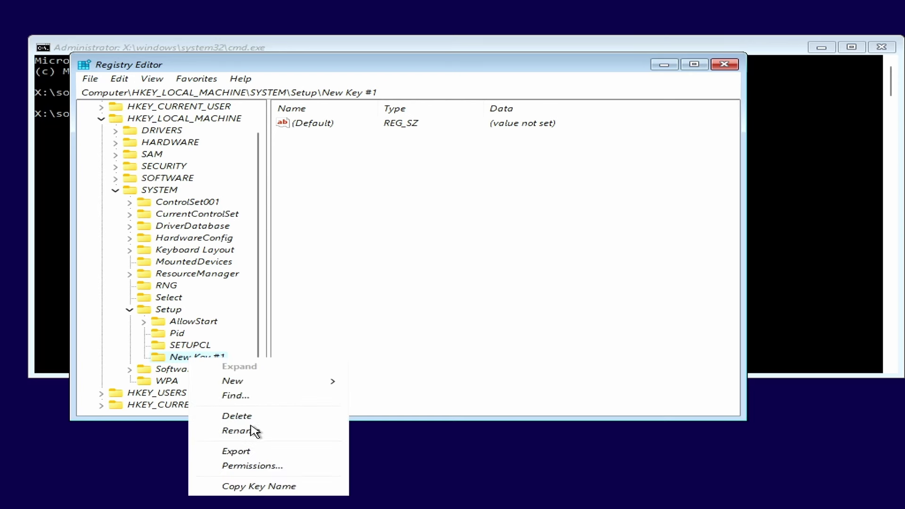
# Rename the new key under HKEY_LOCAL_MACHINE\SYSTEM\Setup to LabConfig
pyautogui.click(251, 431)
pyautogui.write('LabConfig')
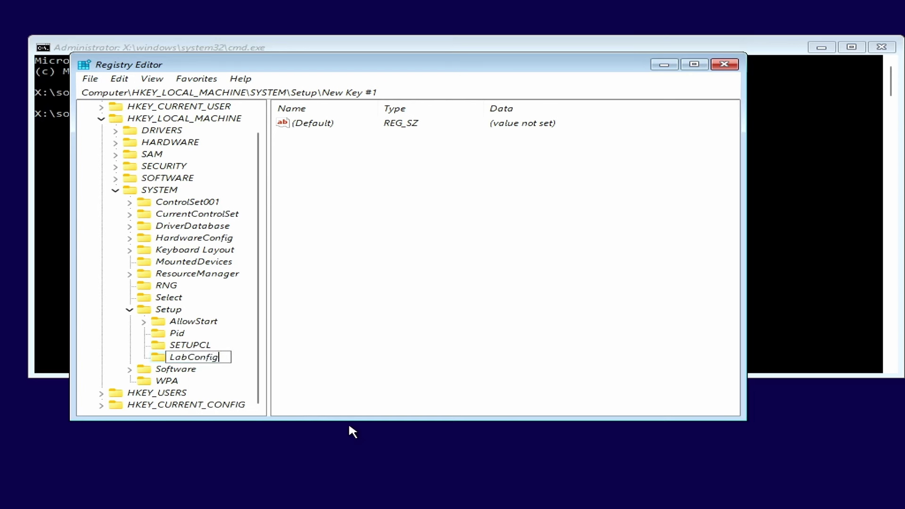
pyautogui.press('Return')
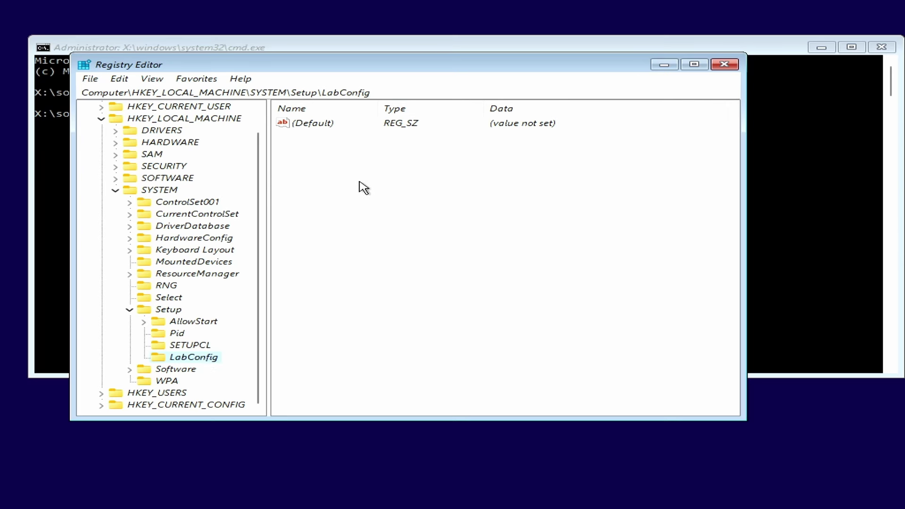
# Create a DWORD (32-bit) value named BypassTPMCheck in LabConfig with data 1
pyautogui.click(367, 207)
pyautogui.rightClick(367, 208)
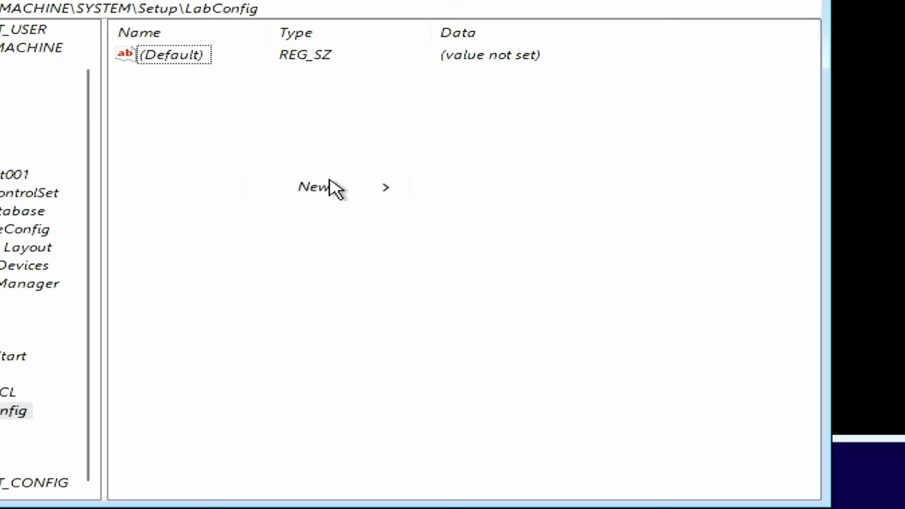
pyautogui.moveTo(421, 211)
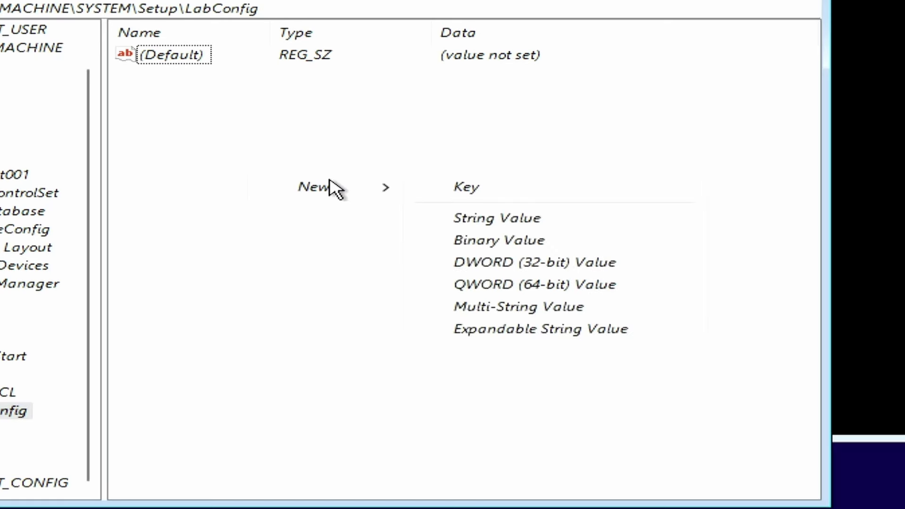
pyautogui.click(557, 265)
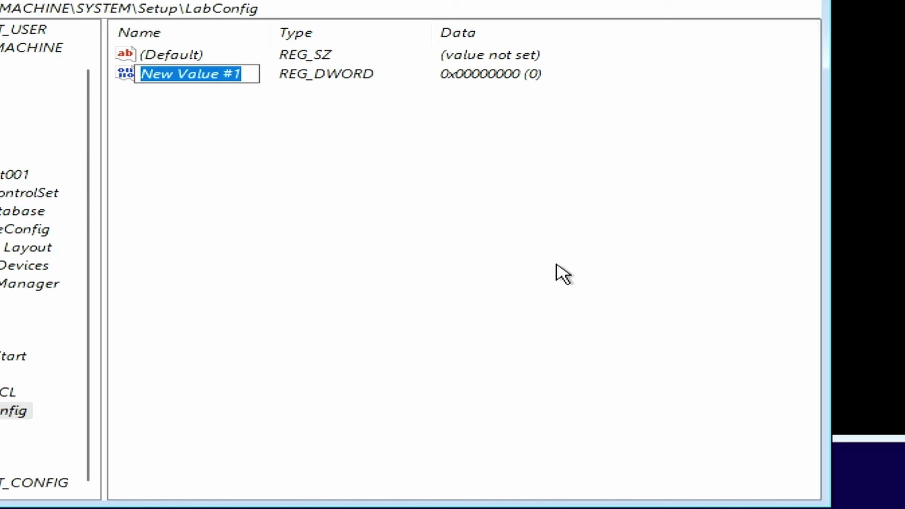
pyautogui.write('Bypass')
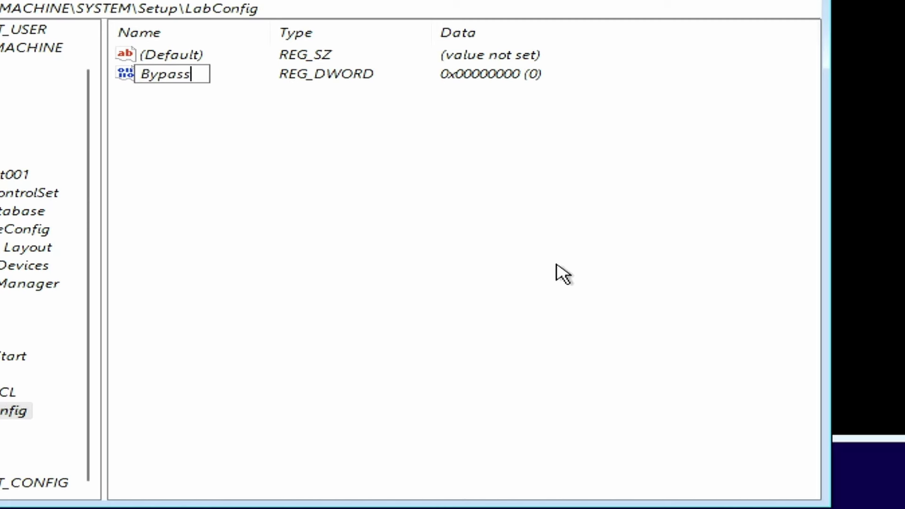
pyautogui.write('TPMCheck')
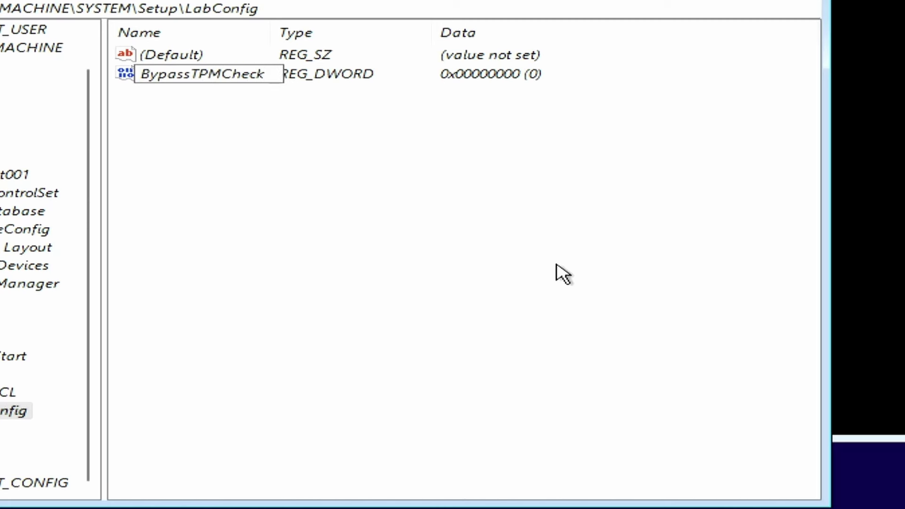
pyautogui.press('Return')
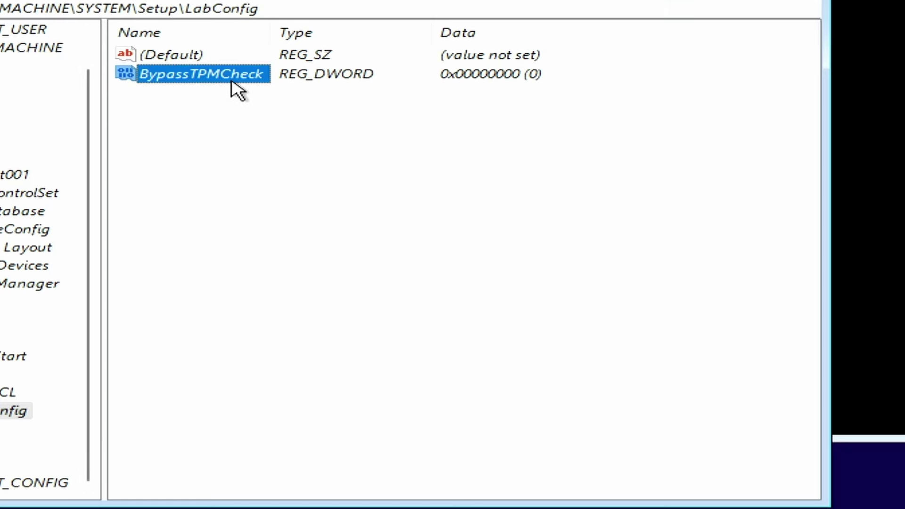
pyautogui.doubleClick(470, 76)
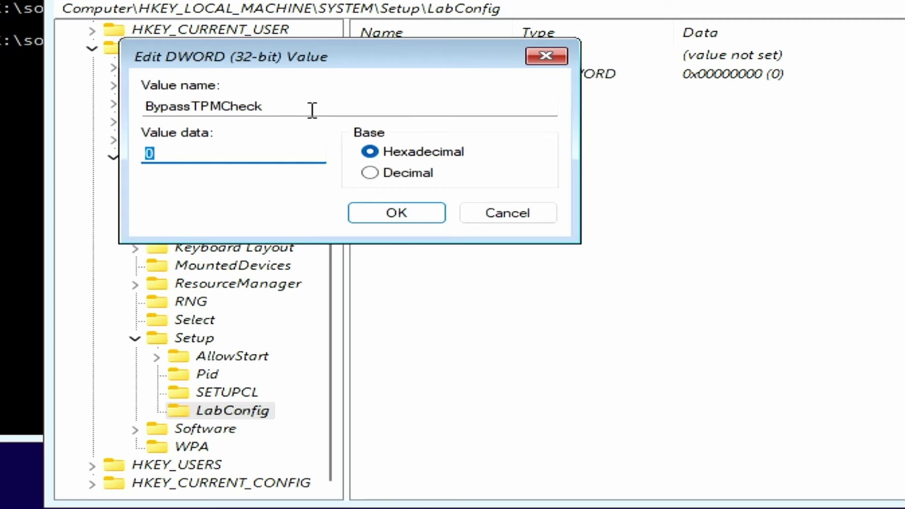
pyautogui.write('1')
pyautogui.click(415, 216)
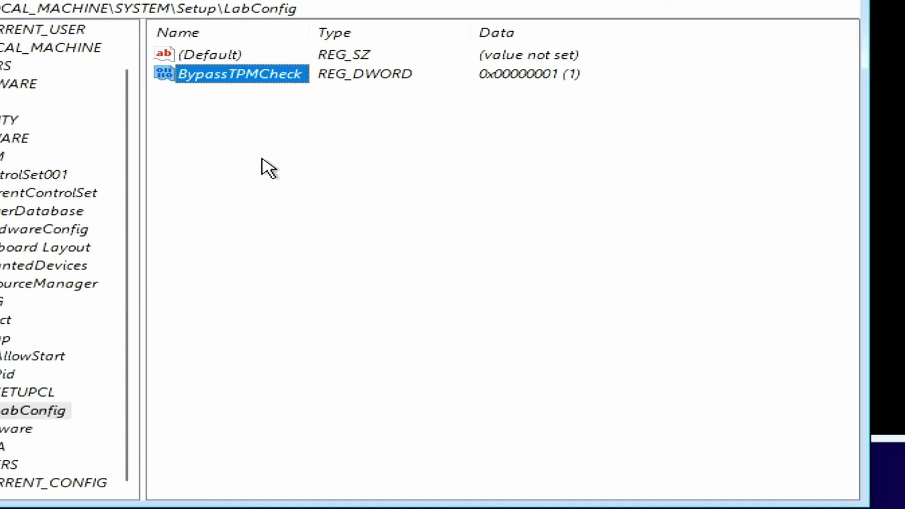
# Create a second DWORD (32-bit) value, BypassSecureBootCheck, with data 1
pyautogui.rightClick(466, 166)
pyautogui.moveTo(519, 172)
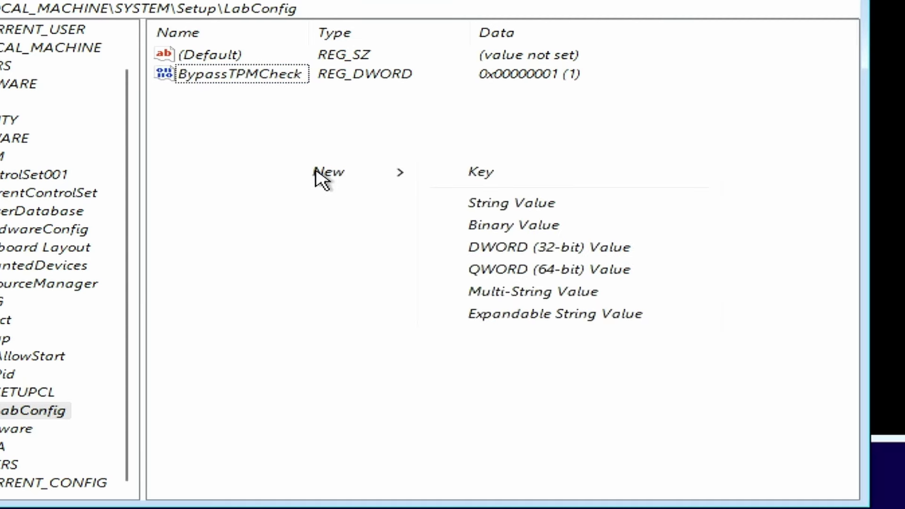
pyautogui.click(517, 254)
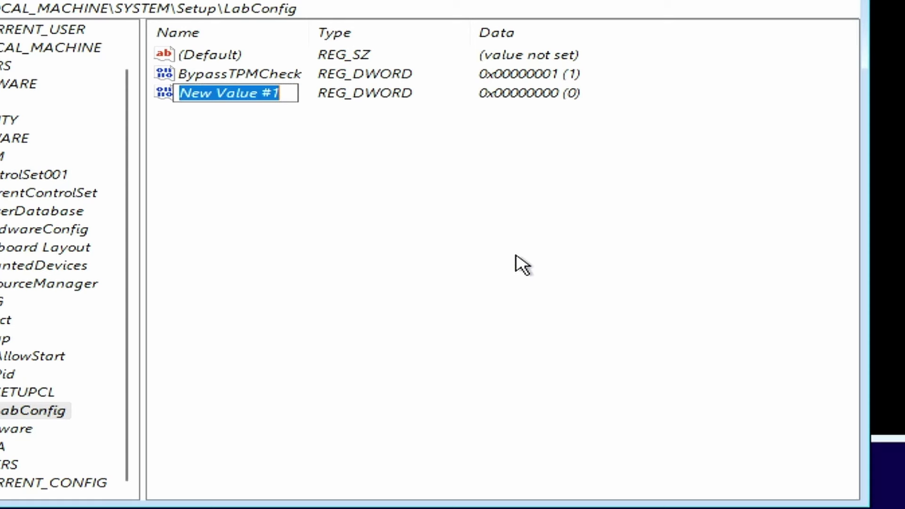
pyautogui.write('Bypass')
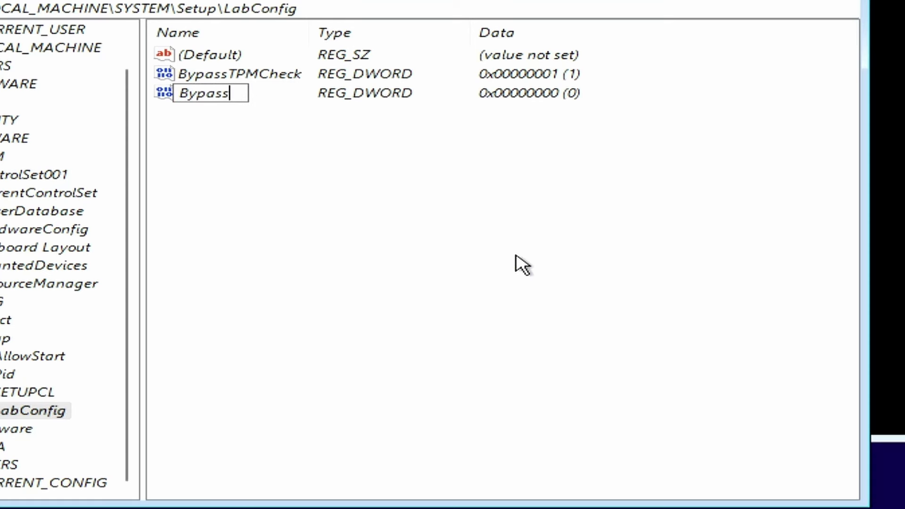
pyautogui.write('SecureBoot')
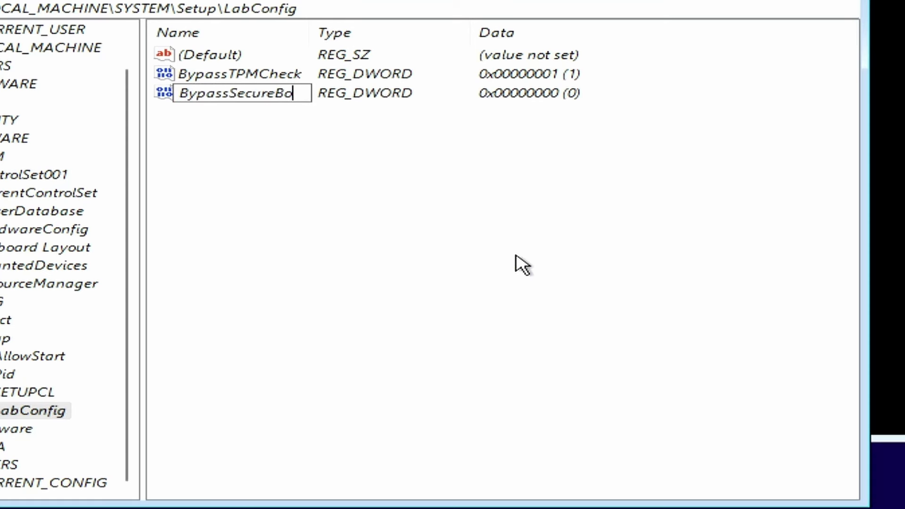
pyautogui.write('Check')
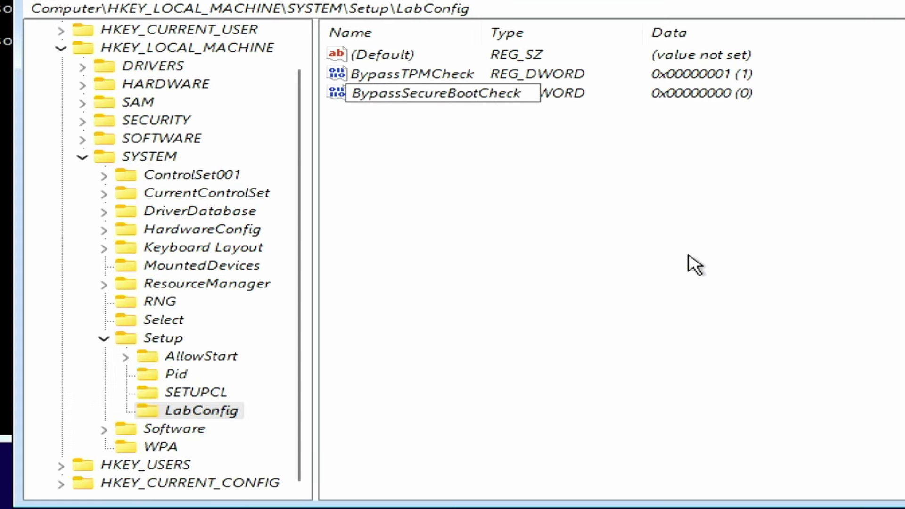
pyautogui.press('Return')
pyautogui.doubleClick(411, 93)
pyautogui.write('1')
pyautogui.click(502, 211)
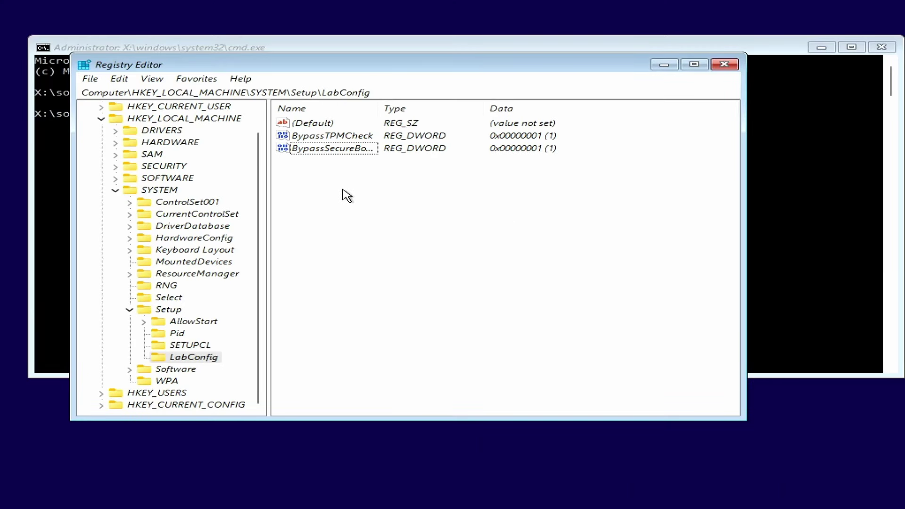
pyautogui.rightClick(344, 190)
pyautogui.moveTo(398, 200)
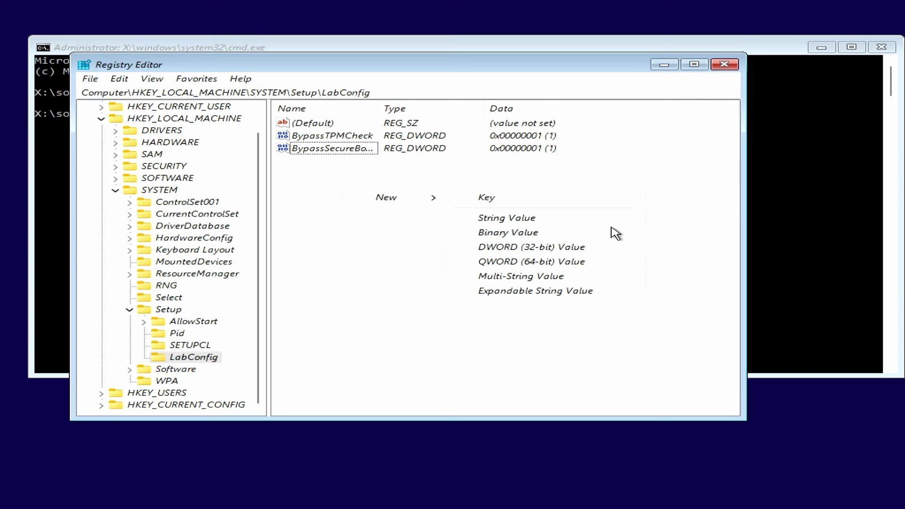
pyautogui.click(585, 247)
pyautogui.write('B')
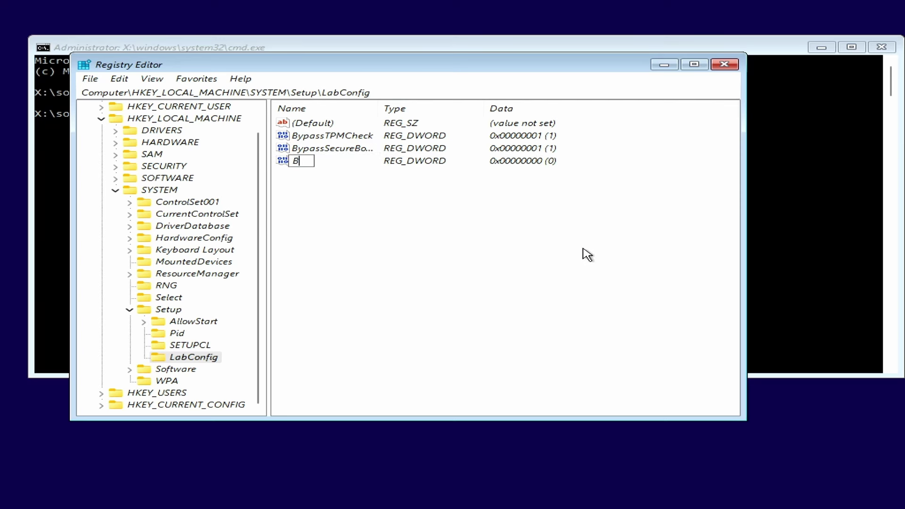
pyautogui.write('ypassCPUCheck')
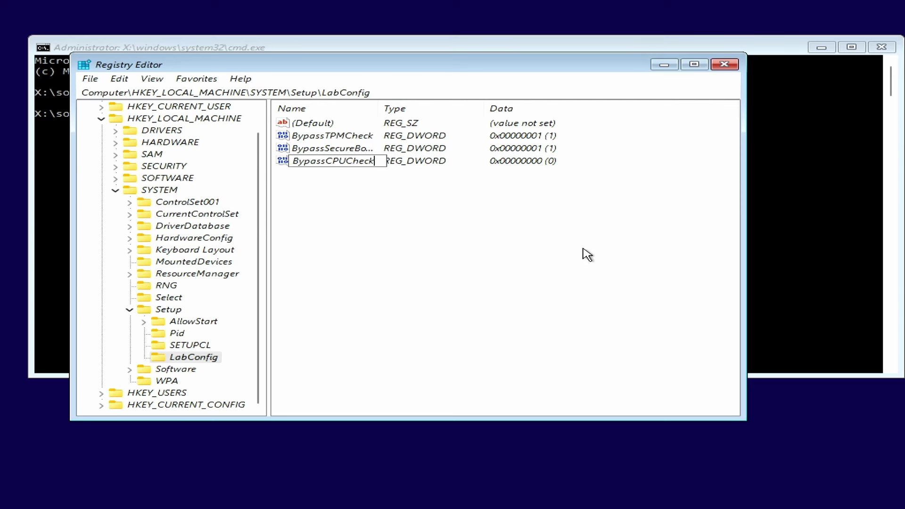
pyautogui.press('Return')
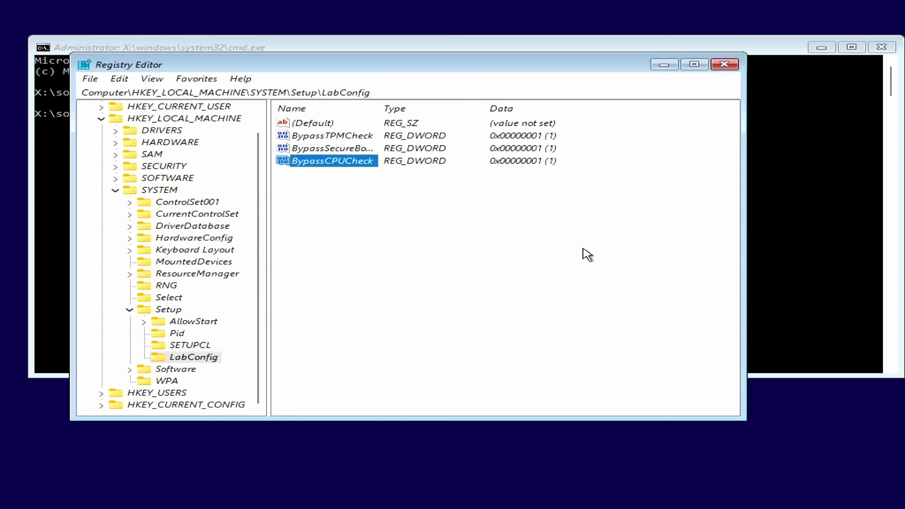
pyautogui.rightClick(345, 165)
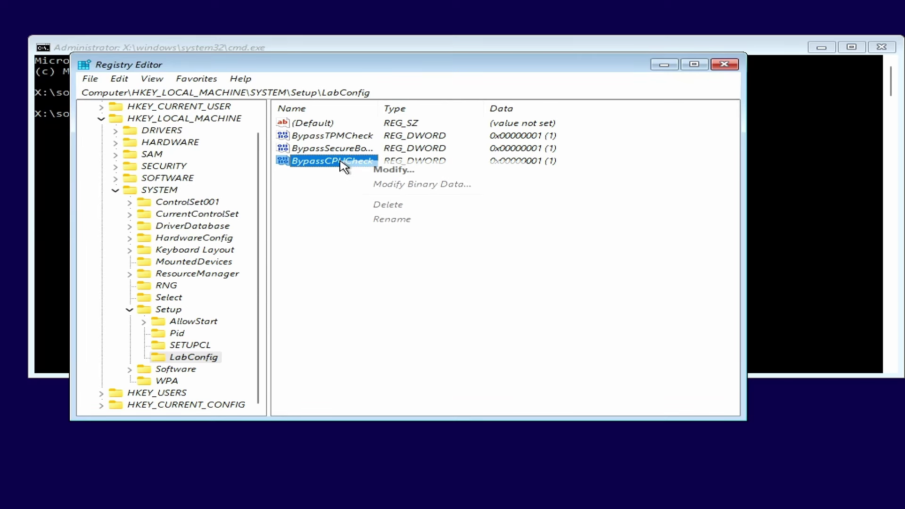
pyautogui.click(405, 206)
pyautogui.click(592, 264)
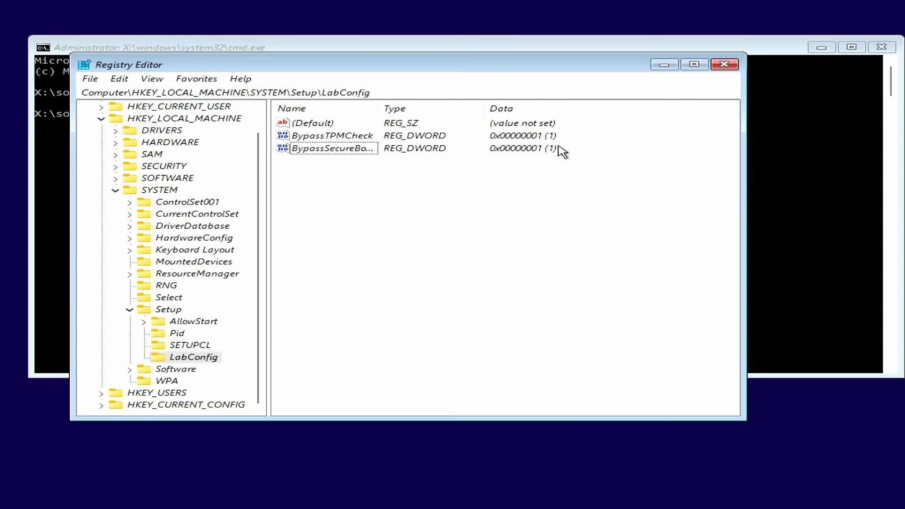
# Close Registry Editor and the command prompt, accept the language settings, and start the installation
pyautogui.click(727, 65)
pyautogui.click(881, 47)
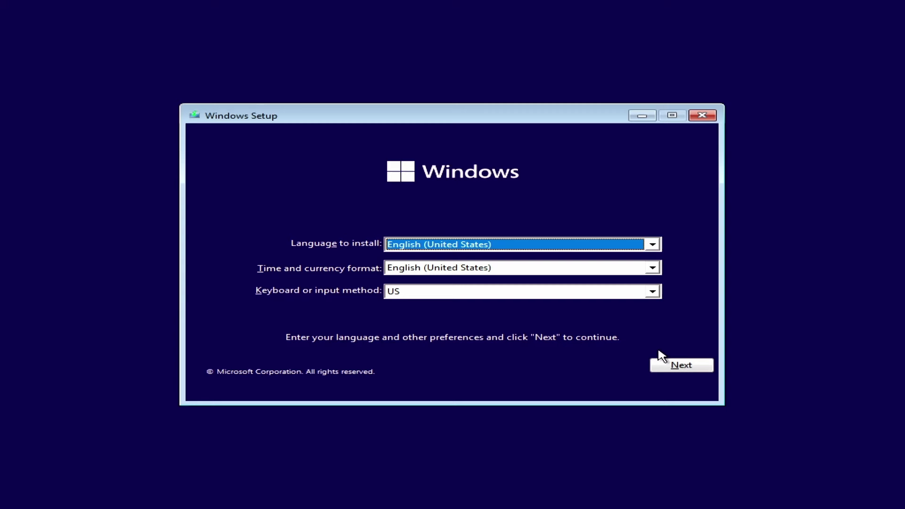
pyautogui.click(670, 366)
pyautogui.click(423, 263)
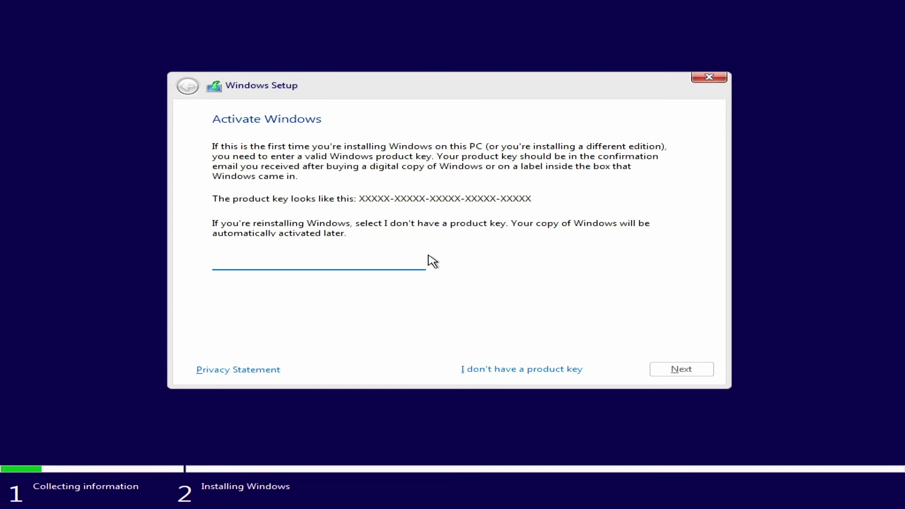
# Skip the product key and choose the Windows 11 Pro edition
pyautogui.click(543, 370)
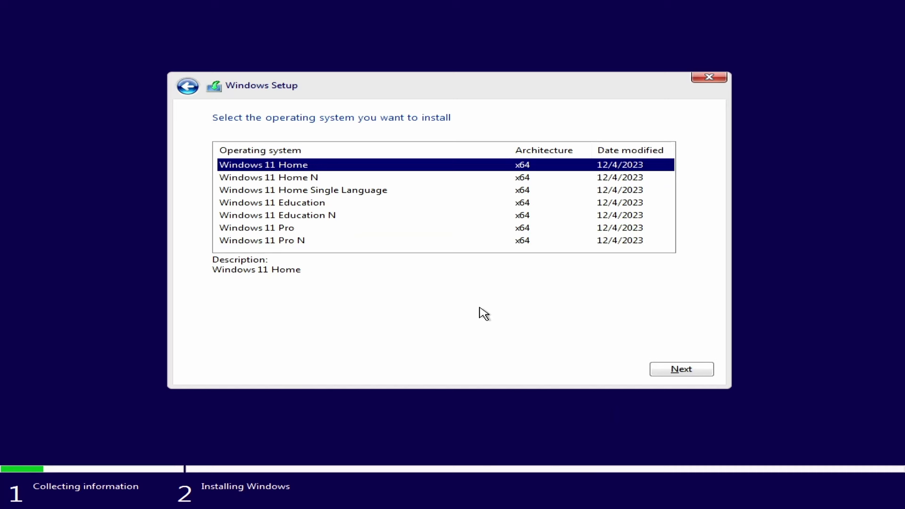
pyautogui.click(336, 229)
pyautogui.click(677, 366)
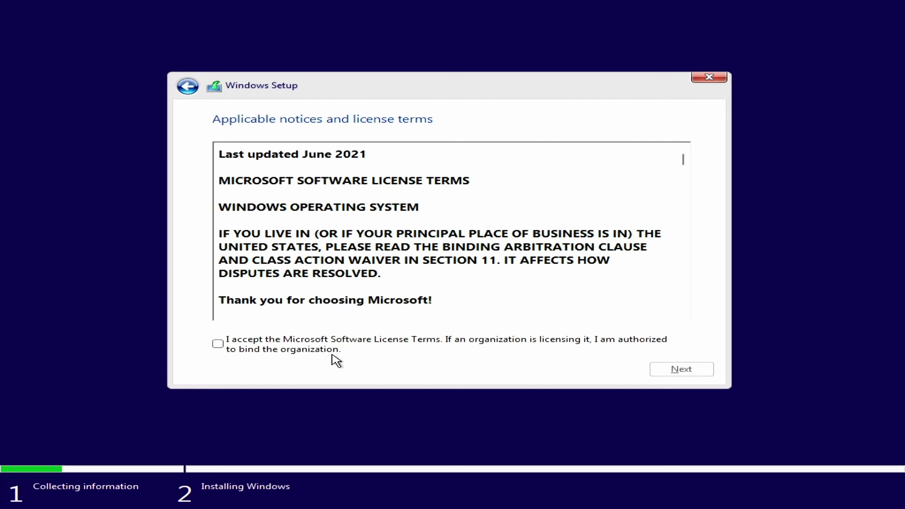
# Accept the license terms and choose a Custom install onto Drive 0's 447.1 GB unallocated space
pyautogui.click(343, 348)
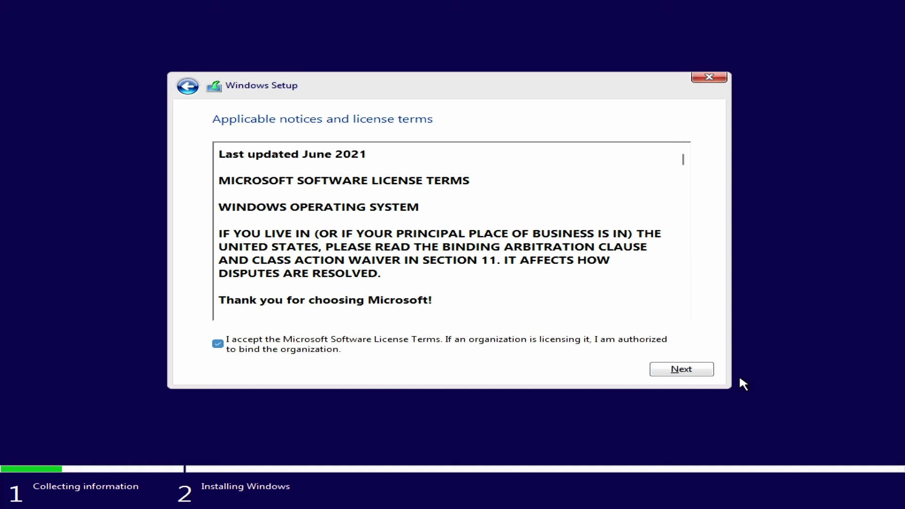
pyautogui.click(679, 371)
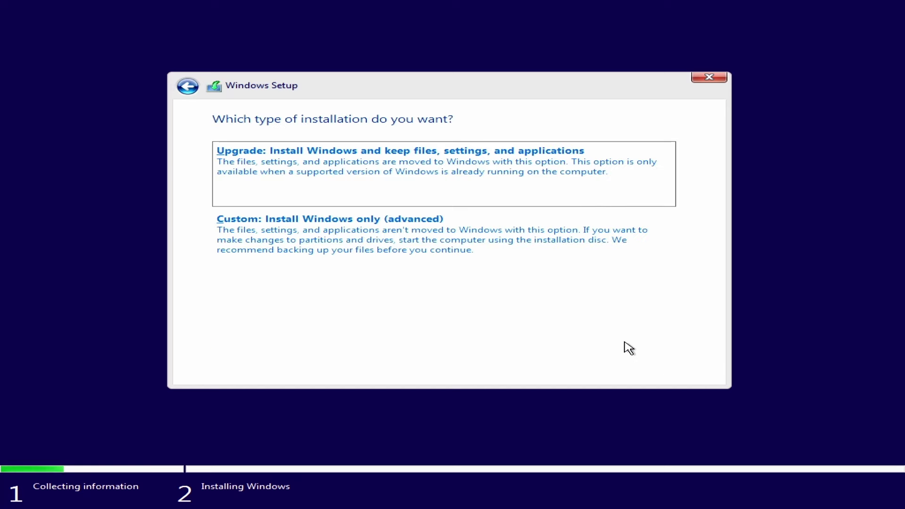
pyautogui.click(410, 257)
pyautogui.click(678, 371)
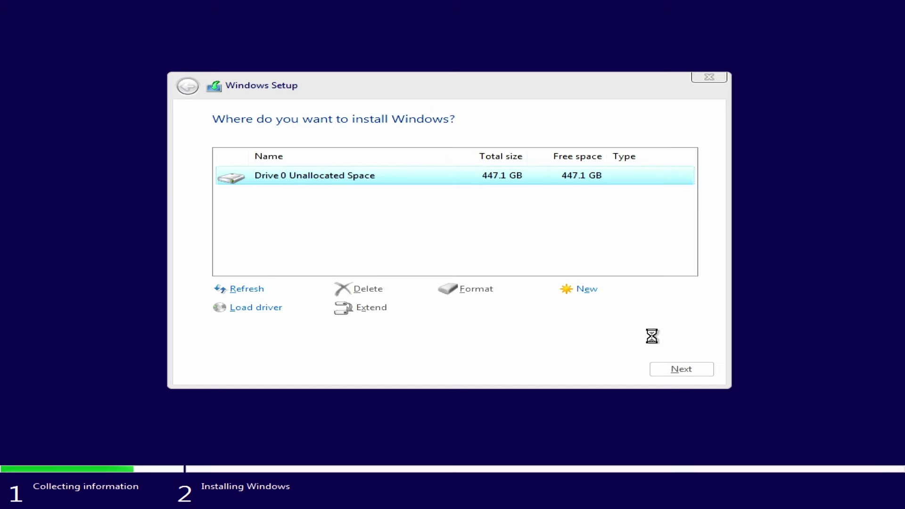